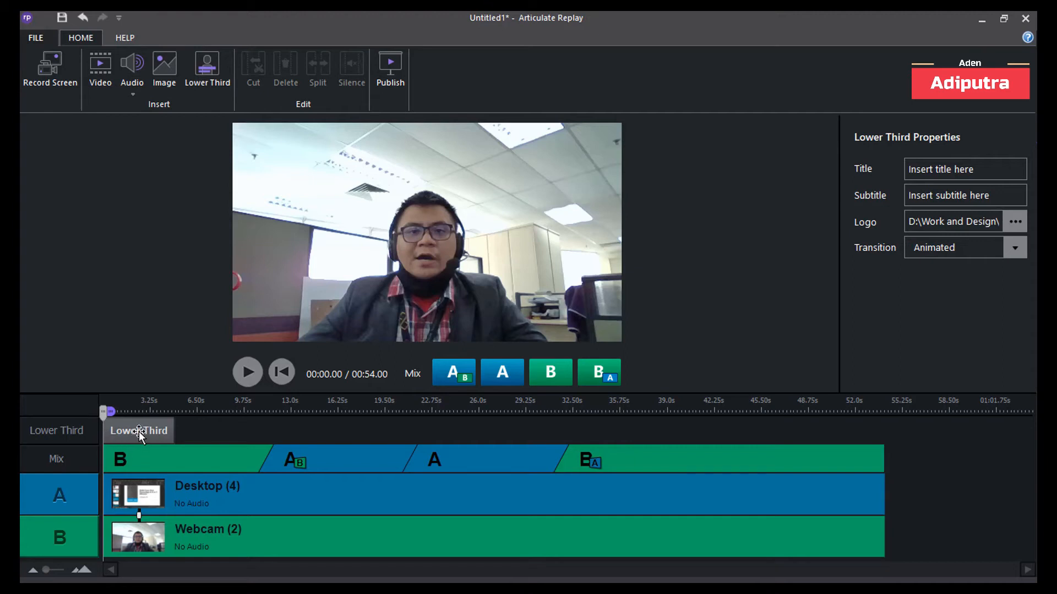
# Preview the lower third and set its title to "Power Apps"
pyautogui.press('space')
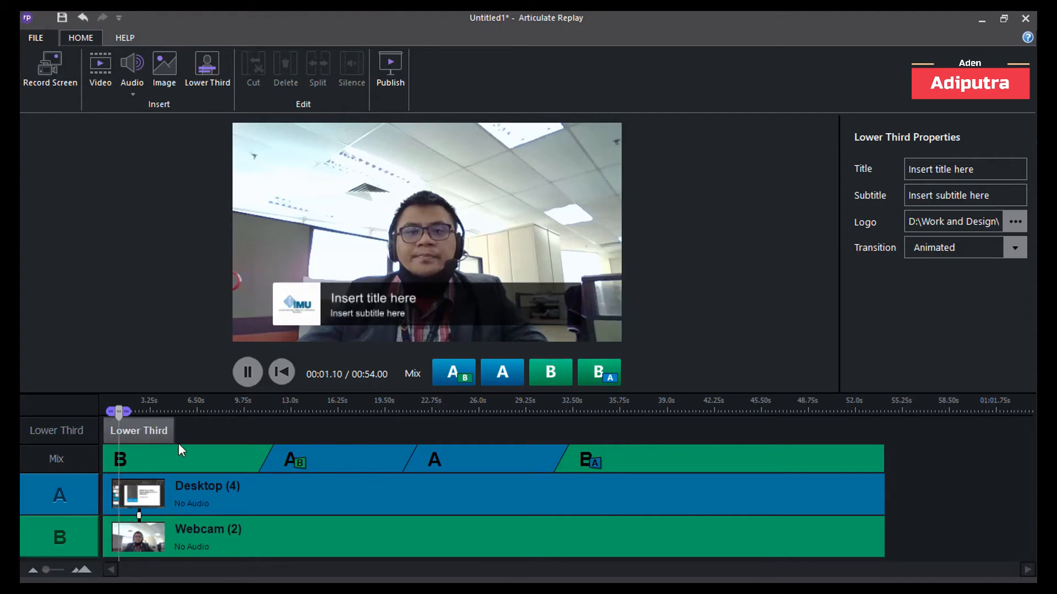
pyautogui.press('space')
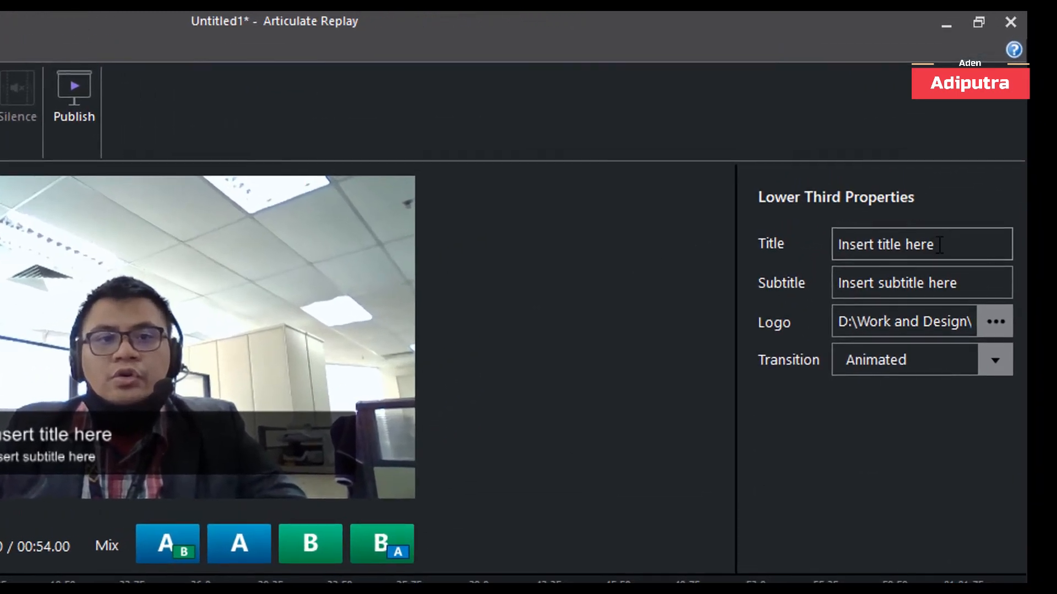
pyautogui.click(978, 169)
pyautogui.moveTo(941, 244); pyautogui.dragTo(786, 253)
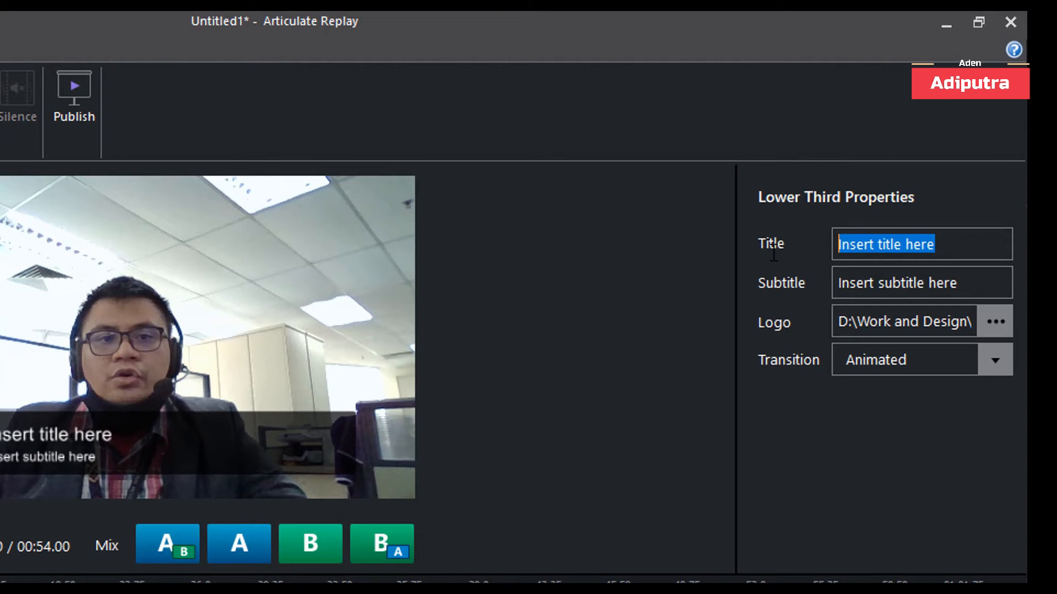
pyautogui.click(877, 283)
pyautogui.moveTo(942, 246); pyautogui.dragTo(796, 248)
pyautogui.write('Power ')
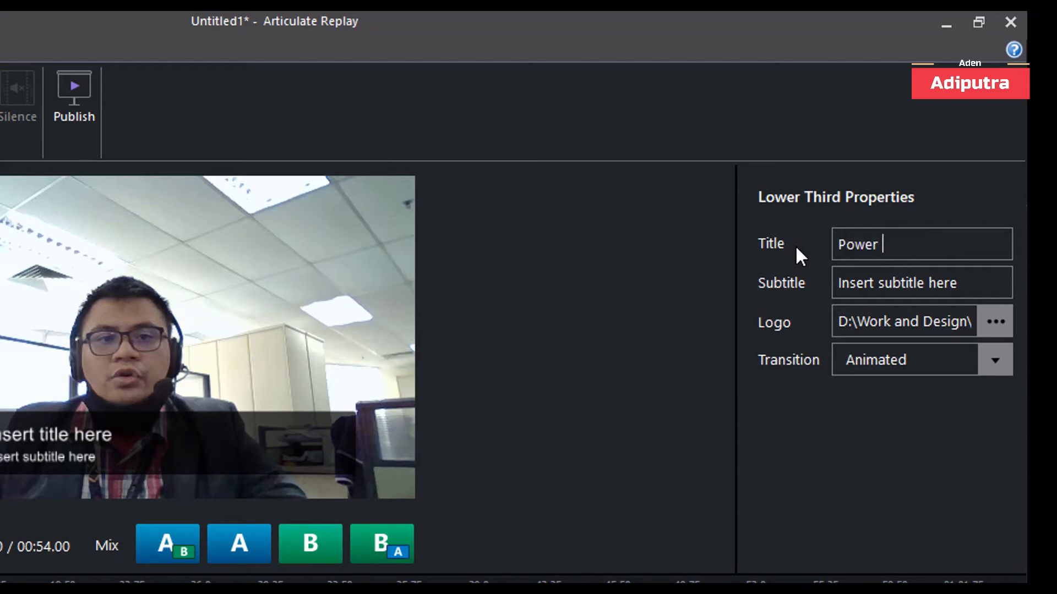
pyautogui.write('Apps')
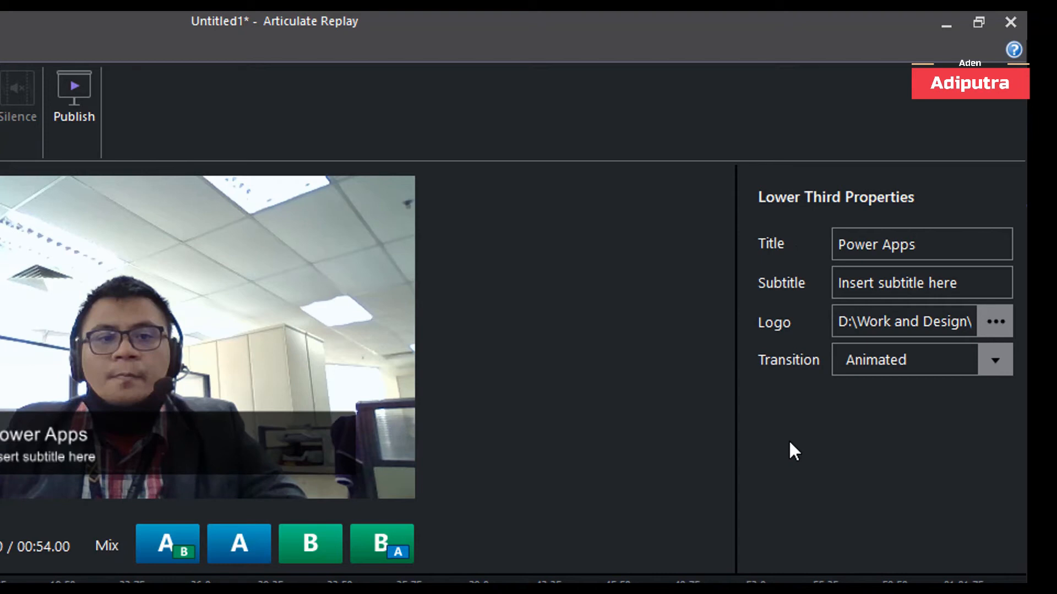
# Enter the presenter's name as the lower third's subtitle and play the video from the start to preview it
pyautogui.click(929, 295)
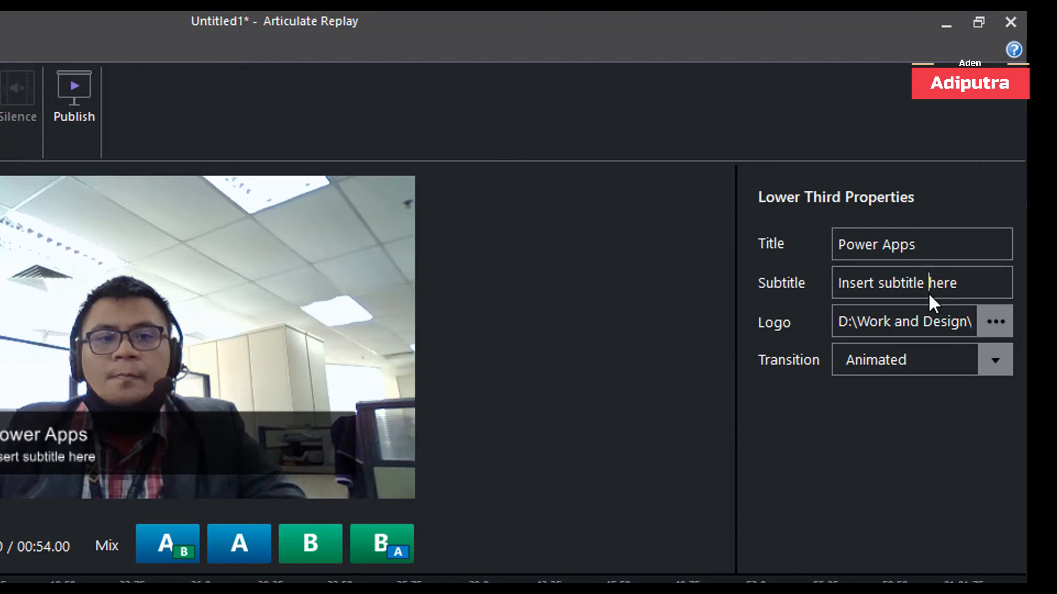
pyautogui.tripleClick(902, 273)
pyautogui.write('Raden')
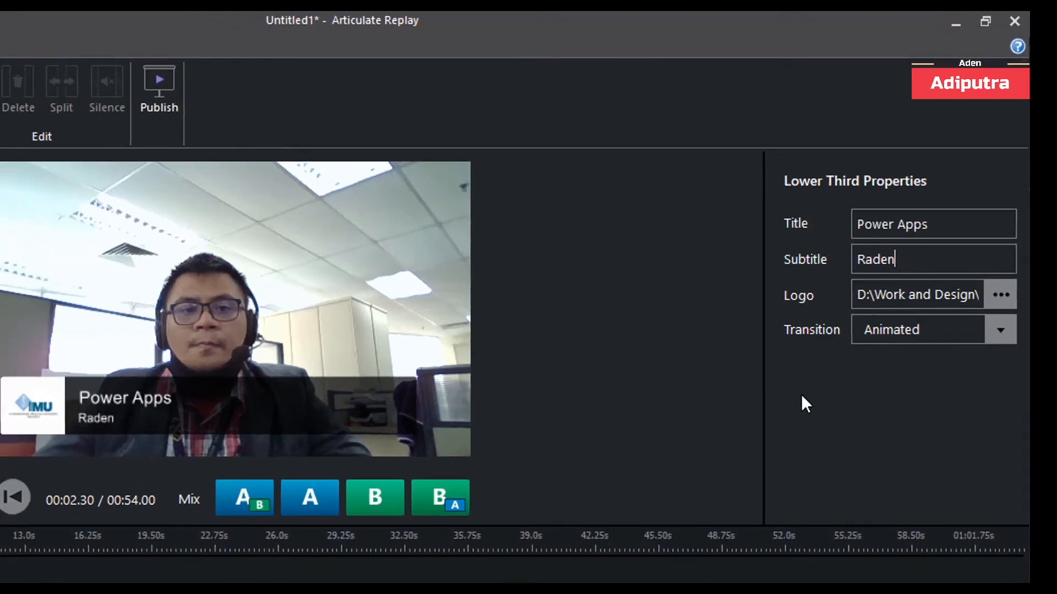
pyautogui.click(94, 420)
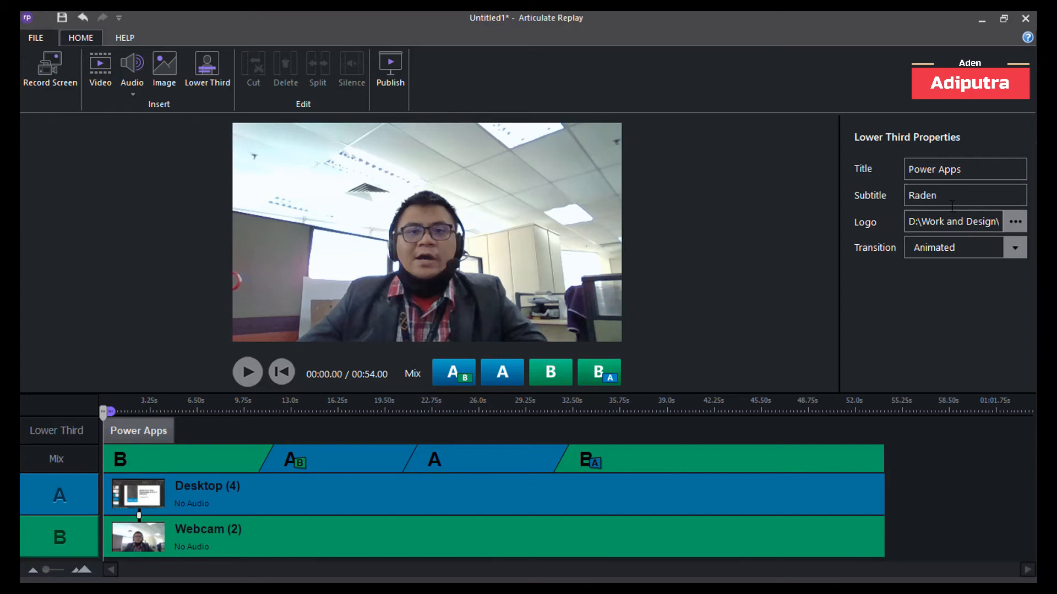
pyautogui.press('space')
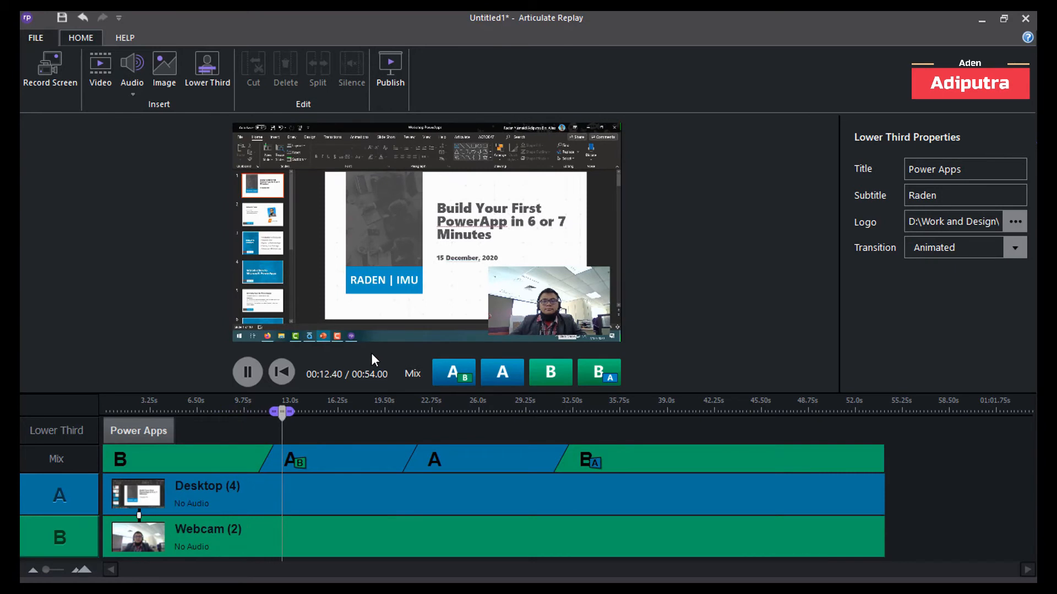
# Split the linked desktop and webcam clips at about 16.27 s on the timeline
pyautogui.click(690, 411)
pyautogui.click(408, 411)
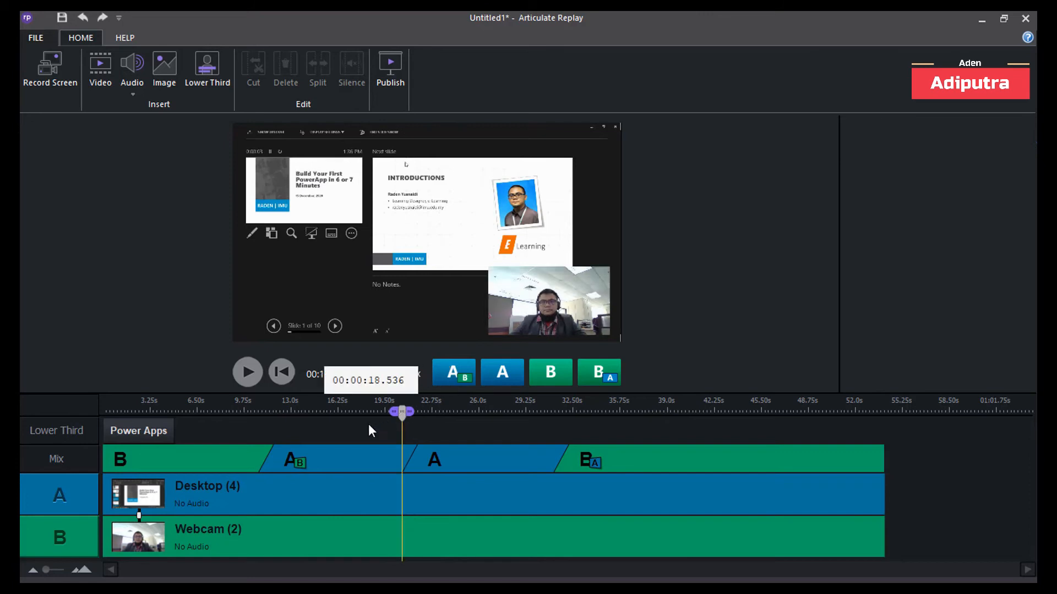
pyautogui.click(339, 428)
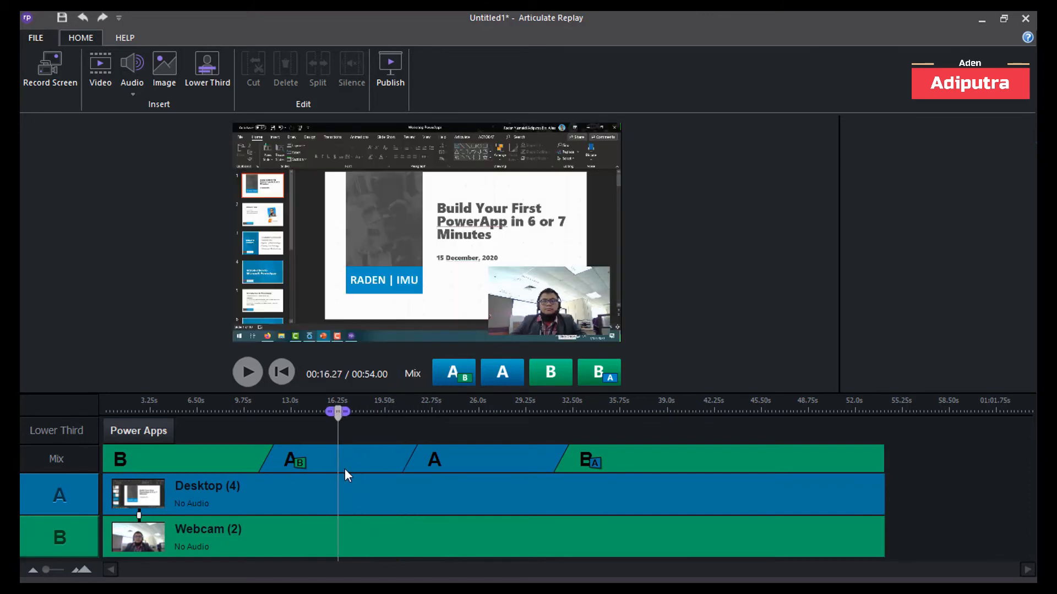
pyautogui.click(336, 503)
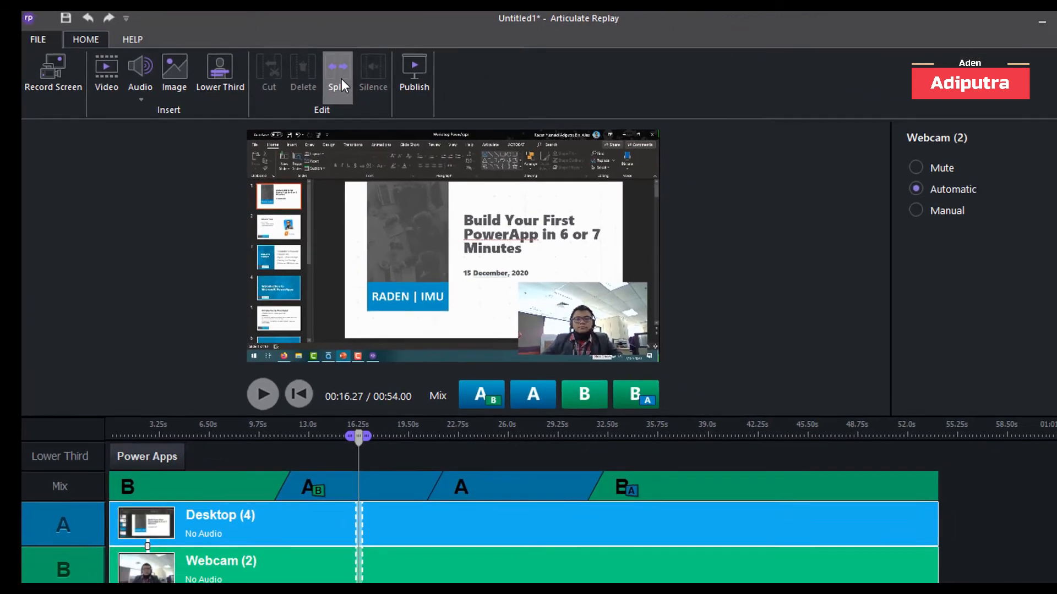
pyautogui.click(460, 101)
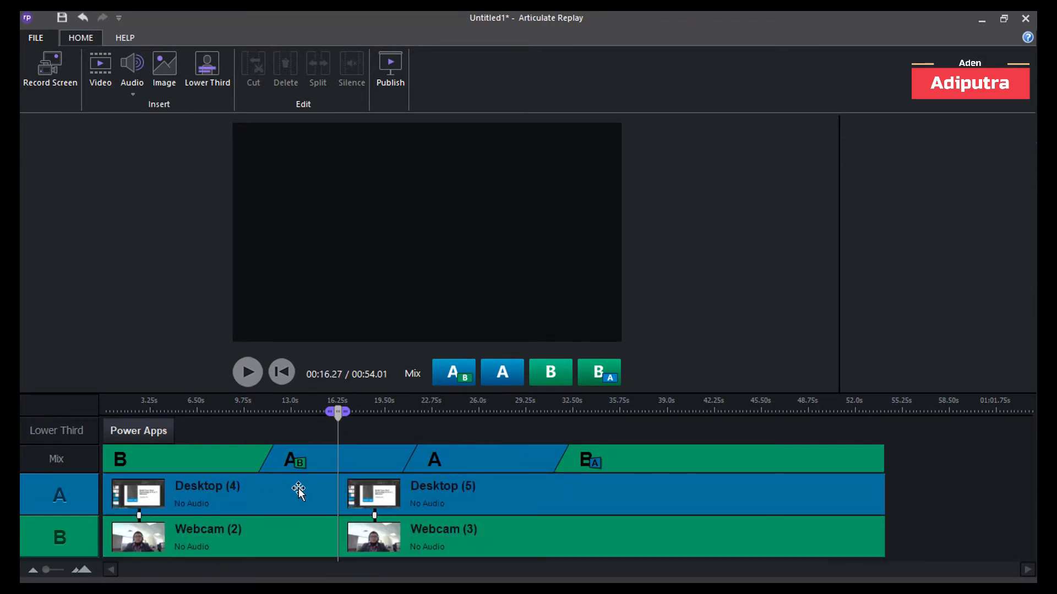
# Shift the second desktop and webcam clips about 8.5 s later to open a gap and insert the picture named 1
pyautogui.moveTo(732, 497); pyautogui.dragTo(851, 508)
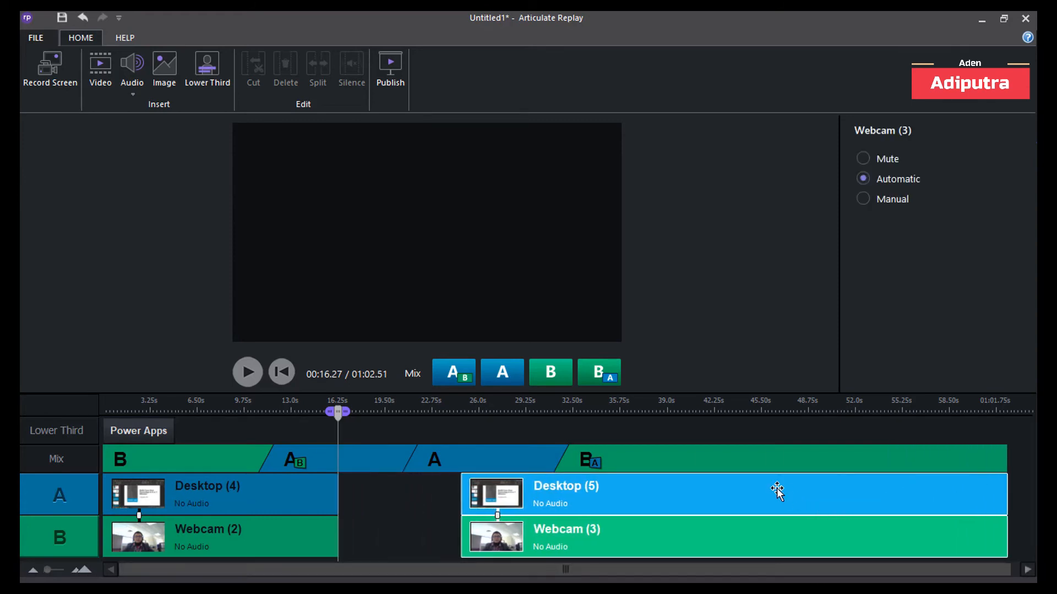
pyautogui.click(167, 68)
pyautogui.click(283, 239)
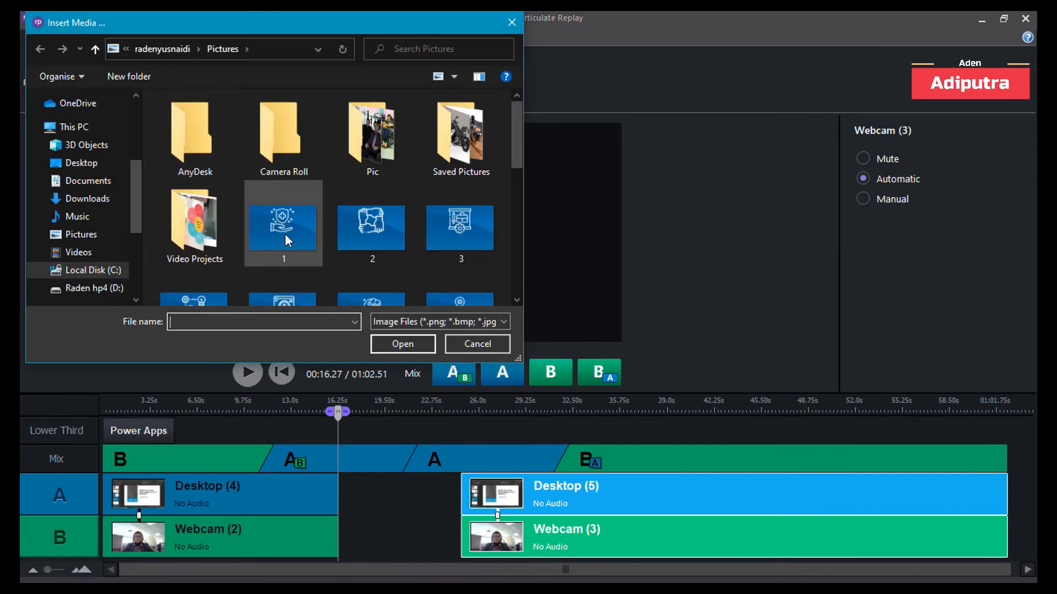
pyautogui.doubleClick(285, 234)
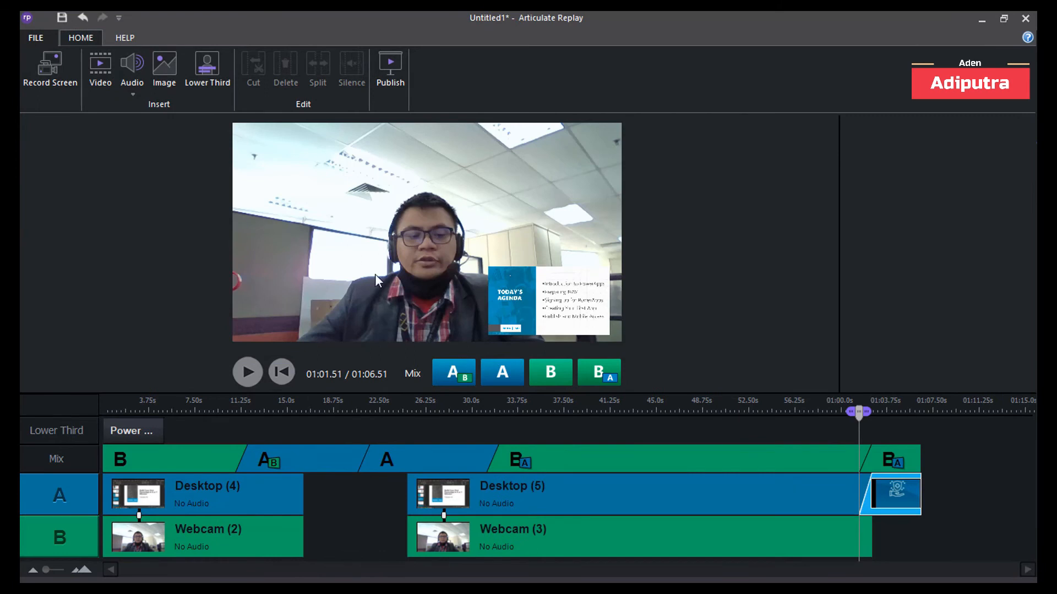
# Place the inserted picture directly after the first desktop clip and pull the second clip pair up against its end
pyautogui.moveTo(585, 485); pyautogui.dragTo(353, 504)
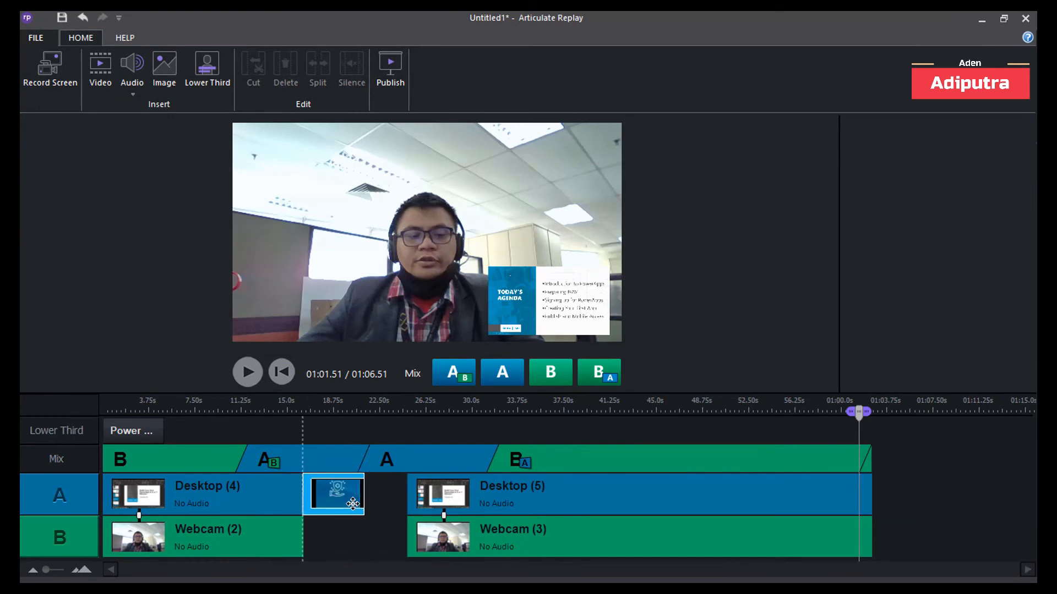
pyautogui.moveTo(715, 510); pyautogui.dragTo(680, 512)
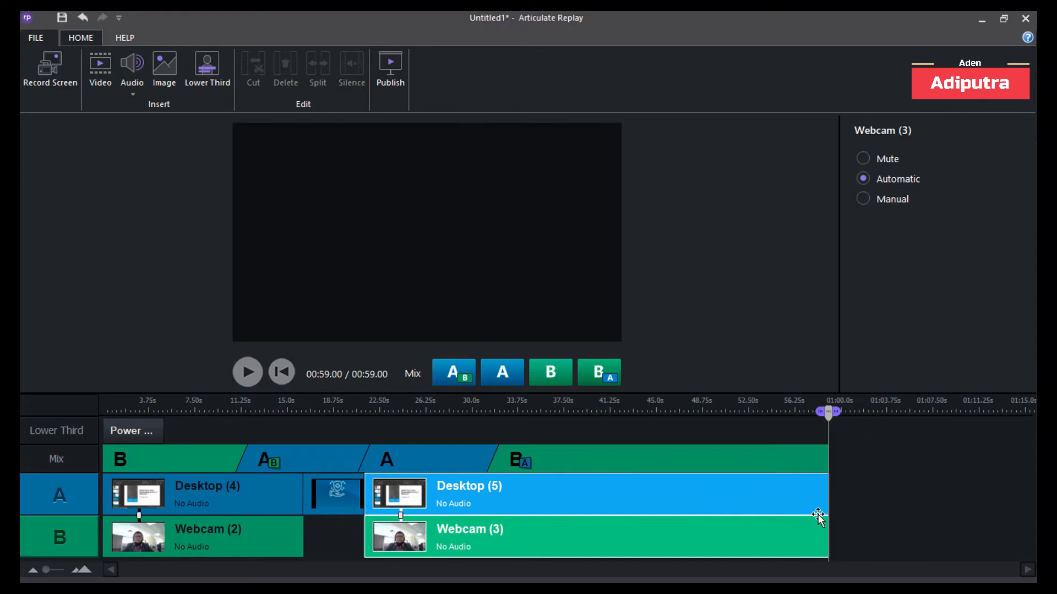
# Play the sequence from just before the inserted picture to review the edit
pyautogui.click(840, 512)
pyautogui.moveTo(831, 416); pyautogui.dragTo(297, 481)
pyautogui.press('space')
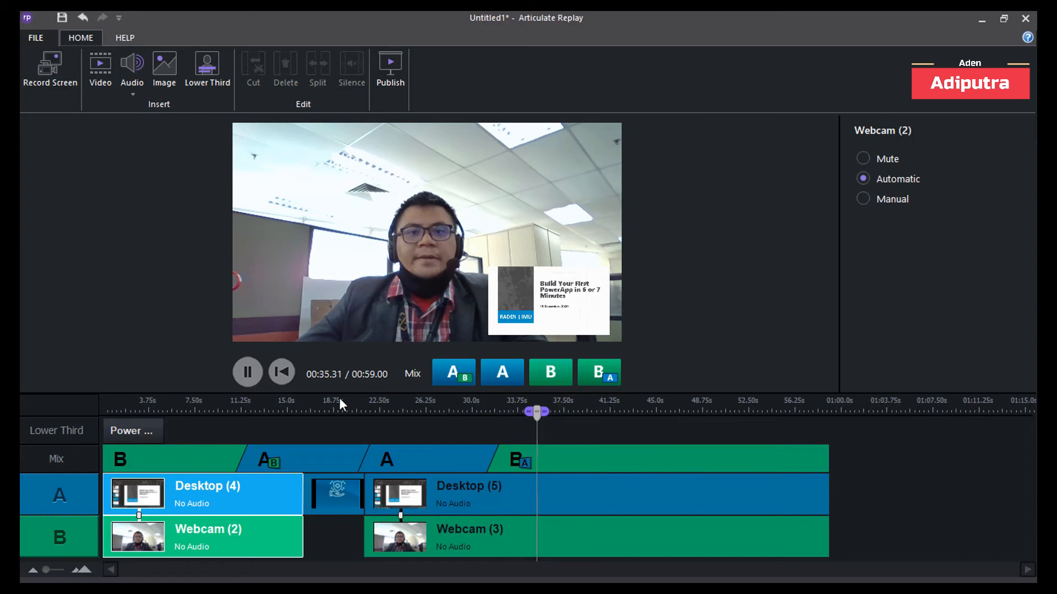
# Stop playback at about 38.3 s and split the second desktop and webcam clips there
pyautogui.click(247, 374)
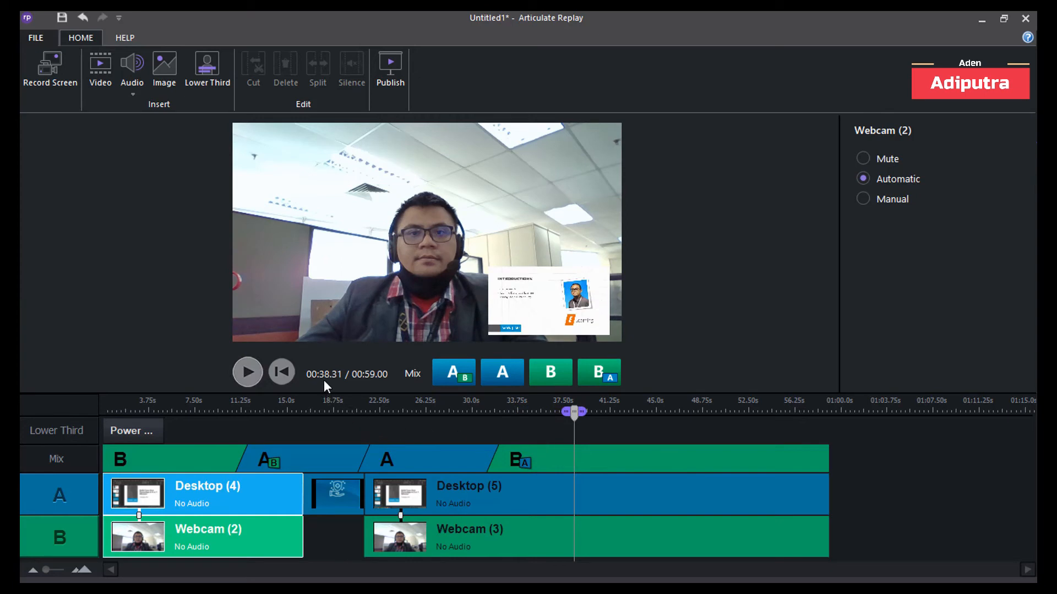
pyautogui.click(590, 509)
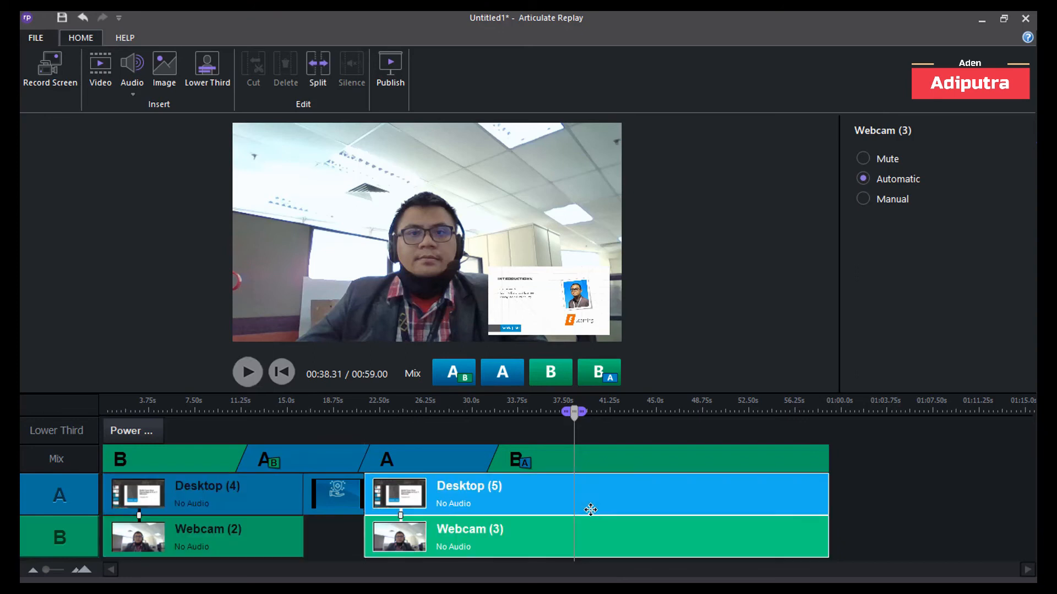
pyautogui.click(325, 74)
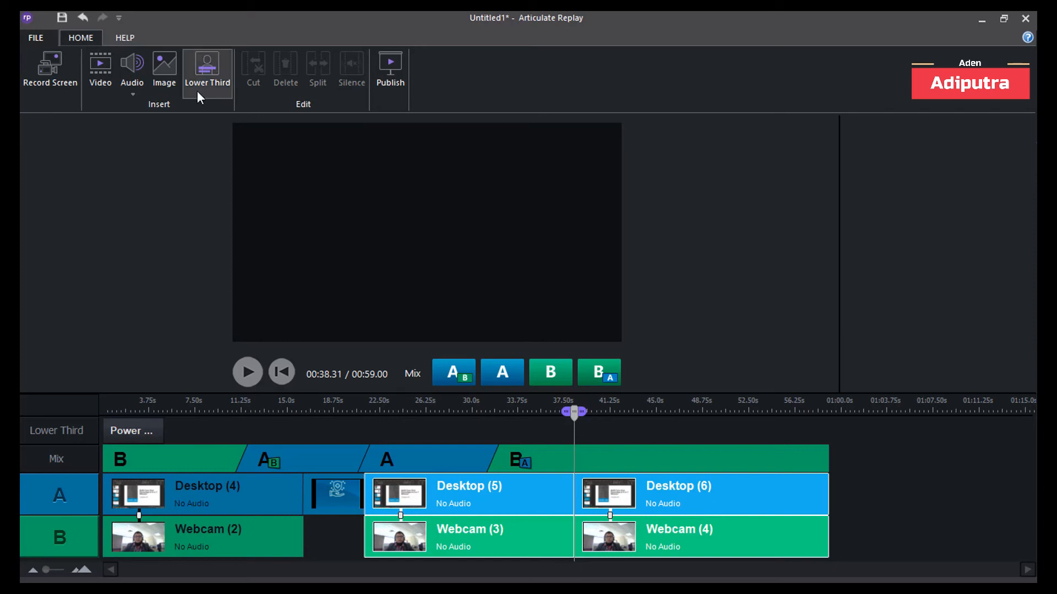
# Insert the video Case Study 2-720p-201109(1).mp4 from the Video folder in Downloads
pyautogui.click(103, 82)
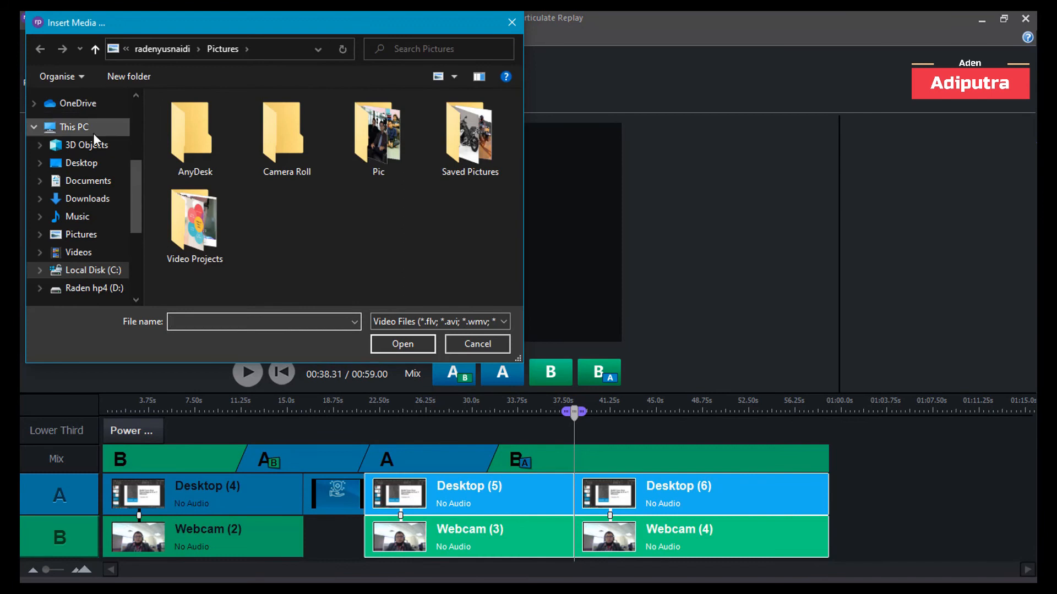
pyautogui.scroll(3, 87, 185)
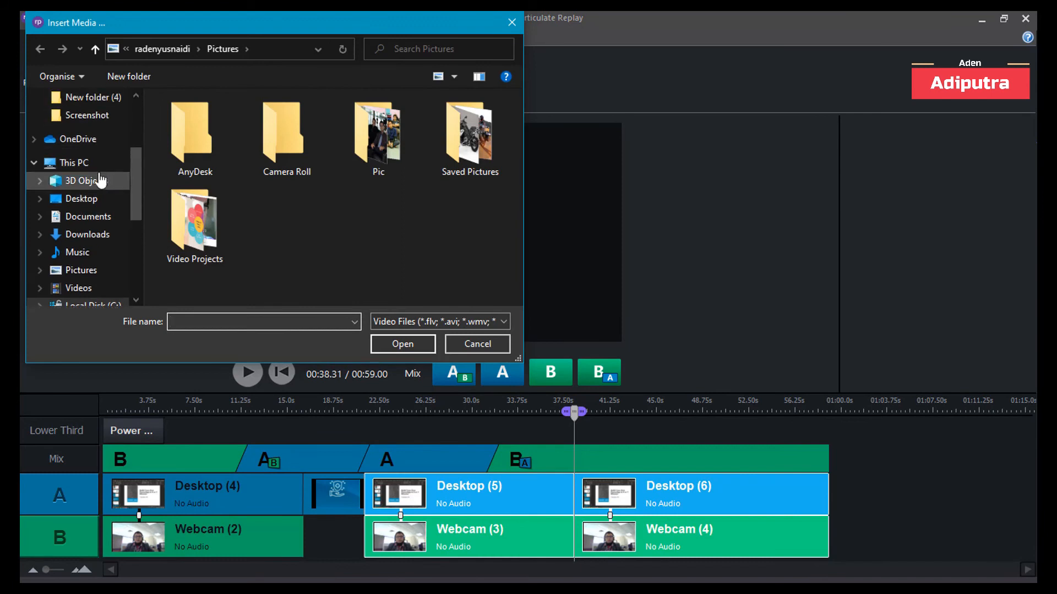
pyautogui.click(89, 147)
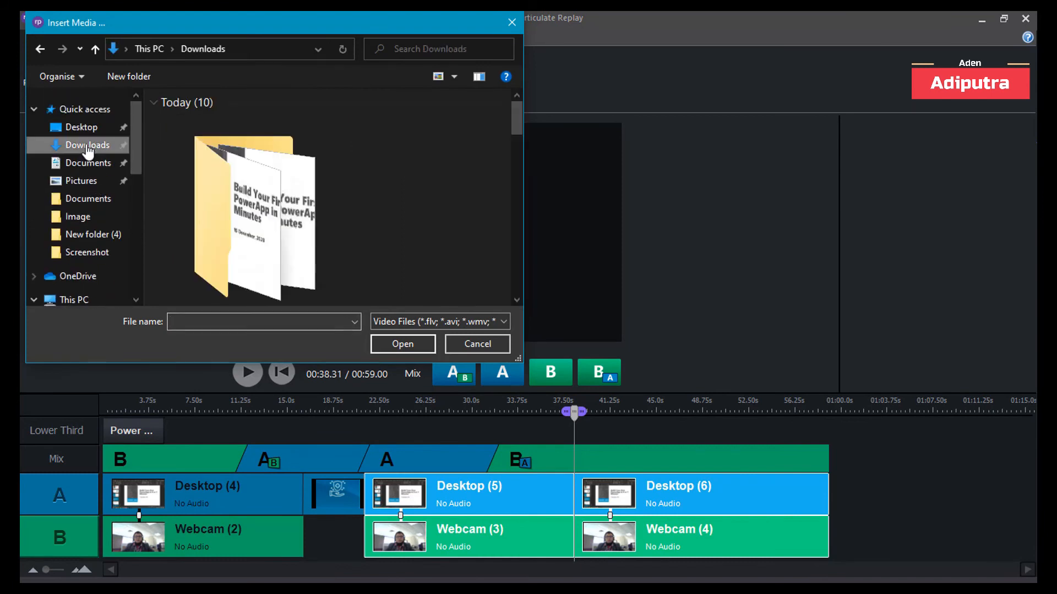
pyautogui.scroll(-2, 174, 174)
pyautogui.scroll(-2, 177, 181)
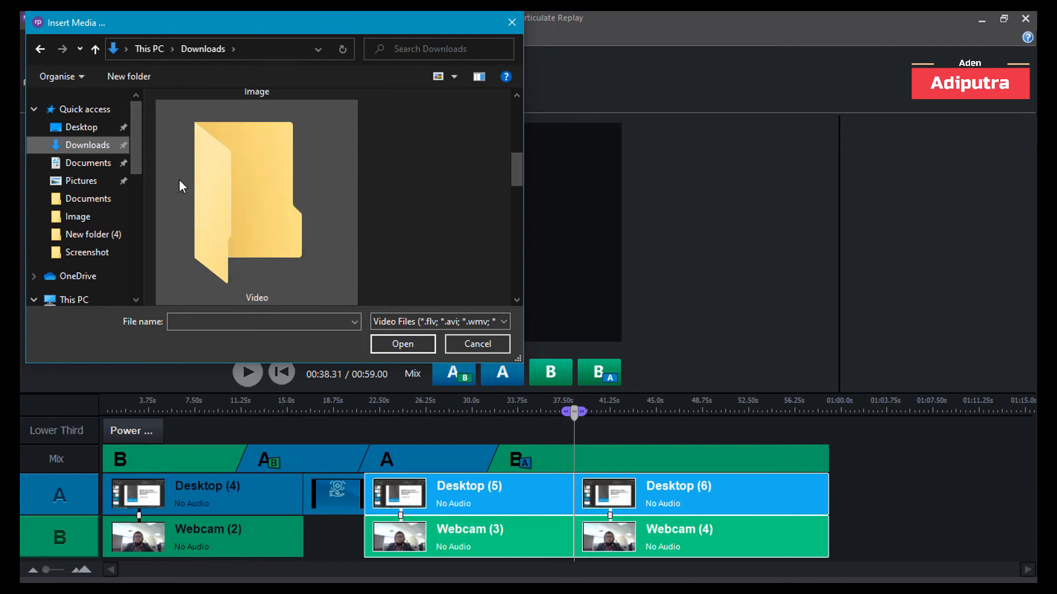
pyautogui.doubleClick(212, 187)
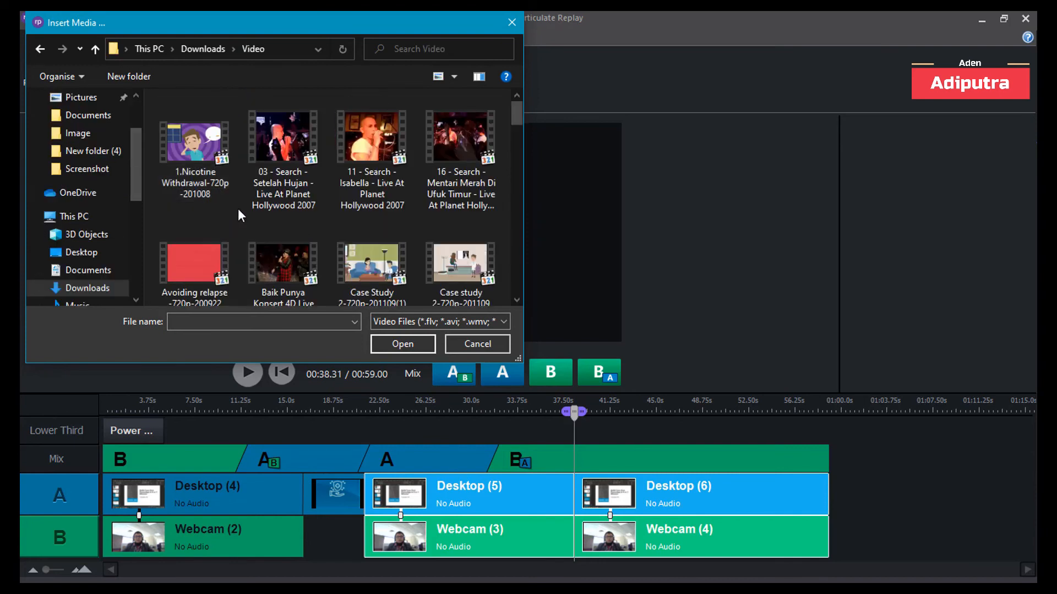
pyautogui.scroll(-2, 237, 208)
pyautogui.doubleClick(371, 130)
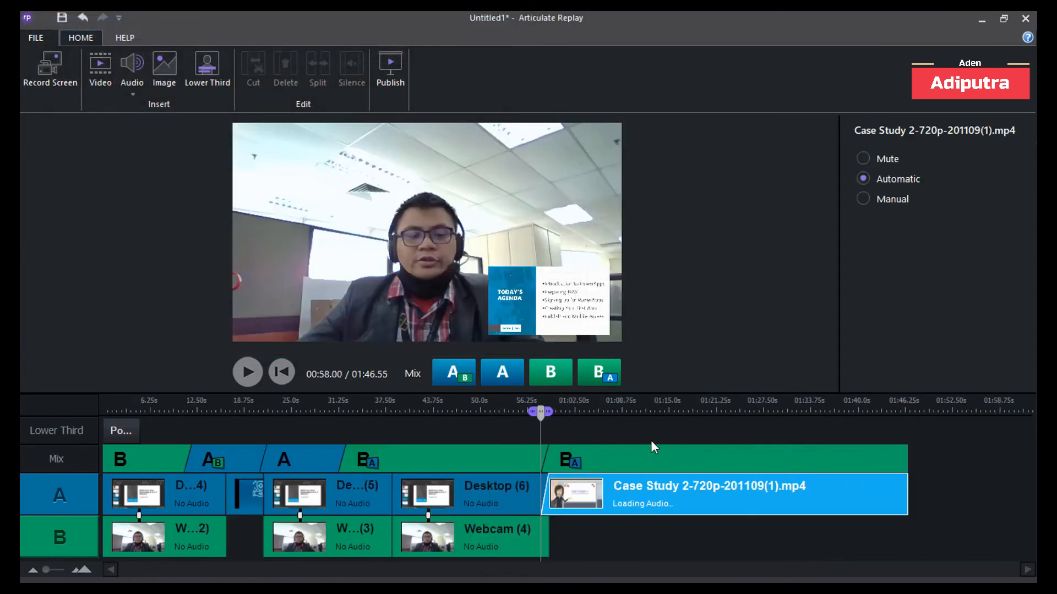
# Position the Case Study video on track A between the second and last desktop clips, closing the gaps on both sides
pyautogui.click(449, 501)
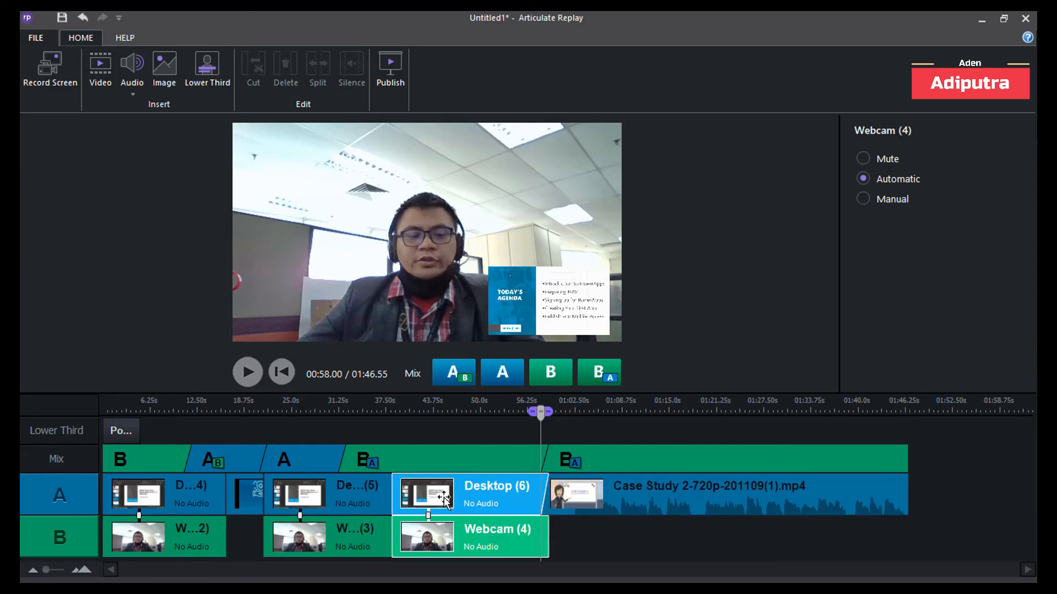
pyautogui.moveTo(788, 507); pyautogui.dragTo(934, 508)
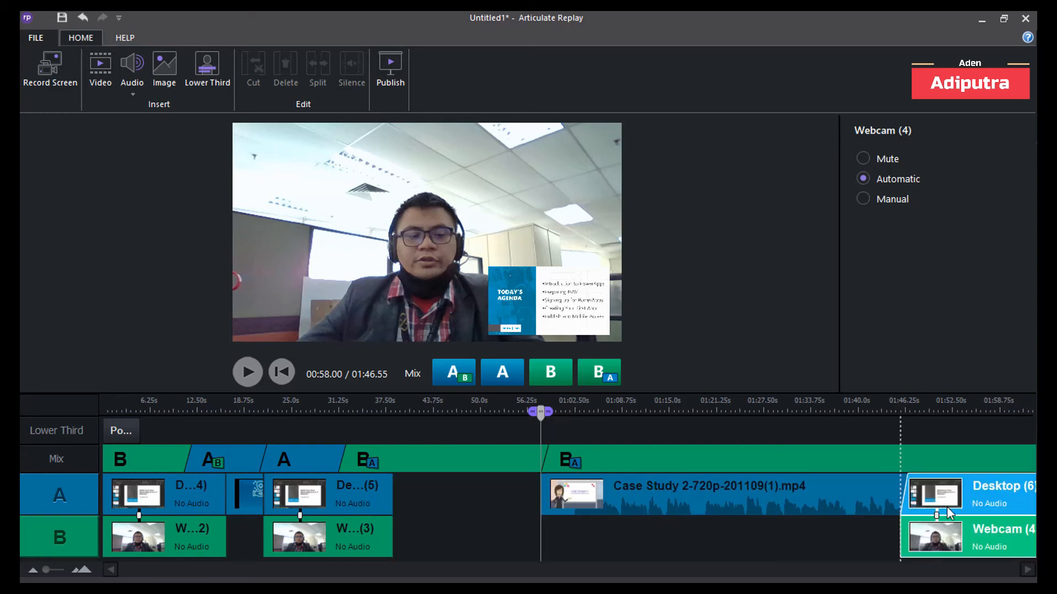
pyautogui.moveTo(764, 509); pyautogui.dragTo(613, 504)
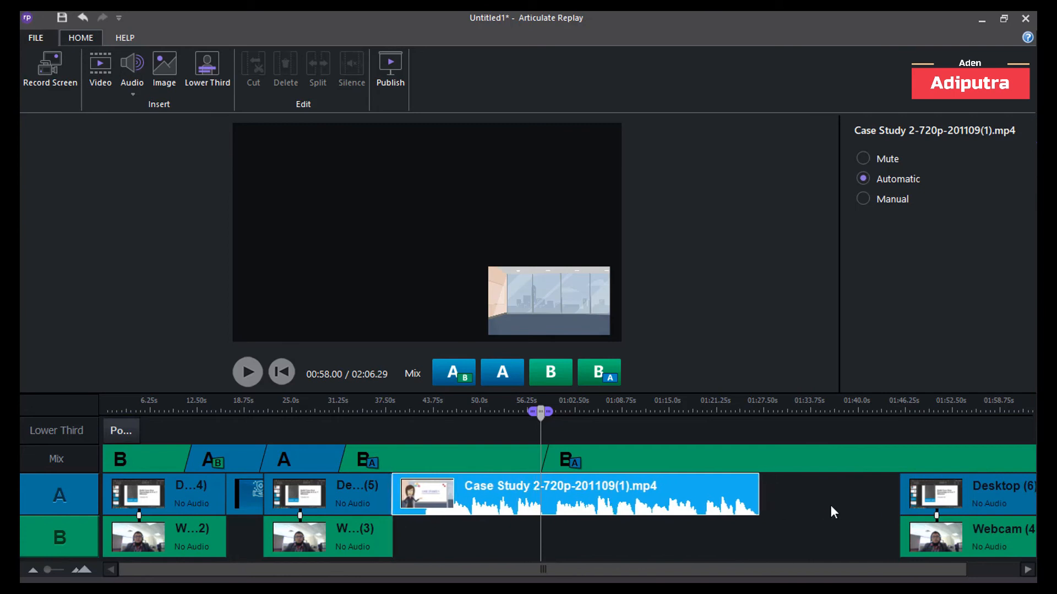
pyautogui.moveTo(926, 500); pyautogui.dragTo(788, 502)
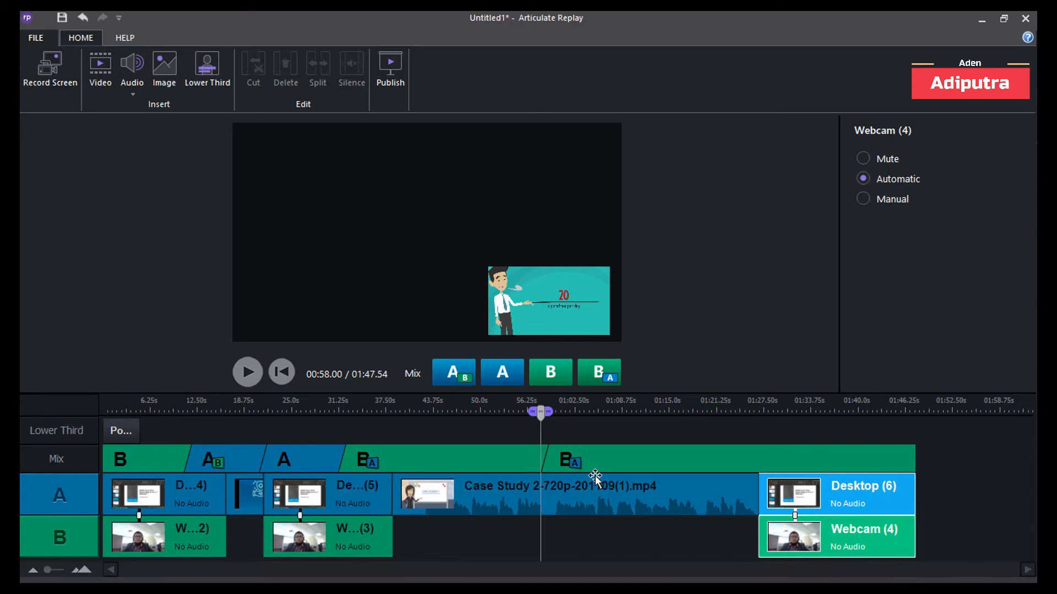
# Move the Case Study video from track A to track B and play it from about 38 s
pyautogui.moveTo(539, 414); pyautogui.dragTo(387, 442)
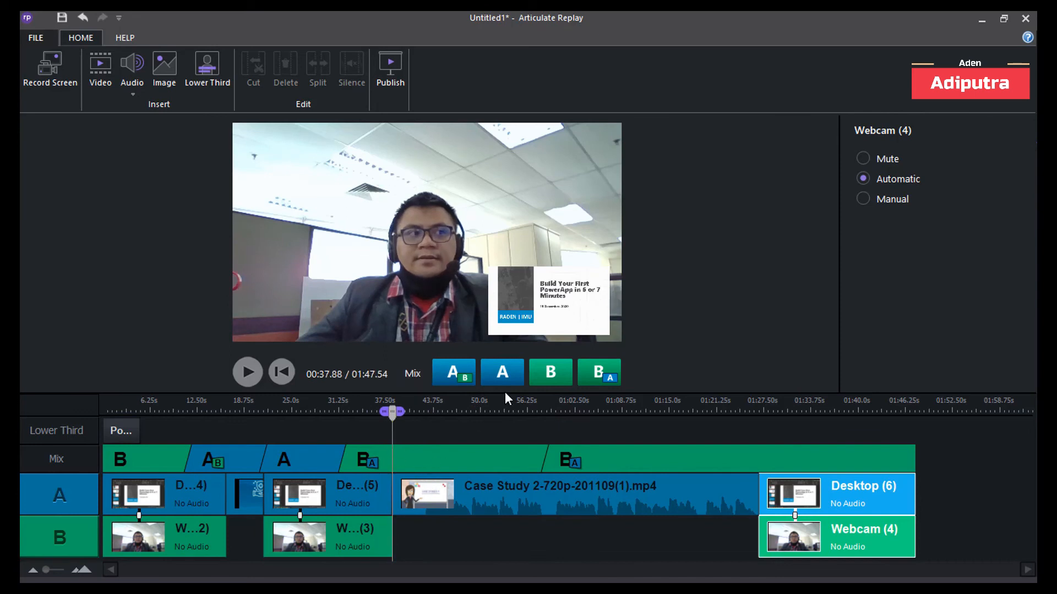
pyautogui.moveTo(519, 509); pyautogui.dragTo(511, 531)
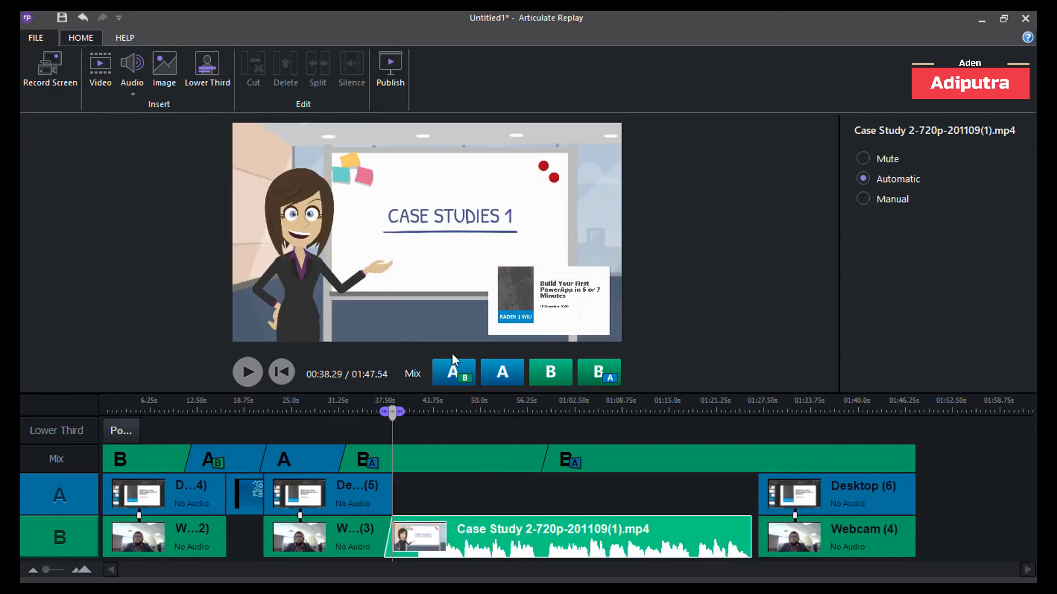
pyautogui.press('space')
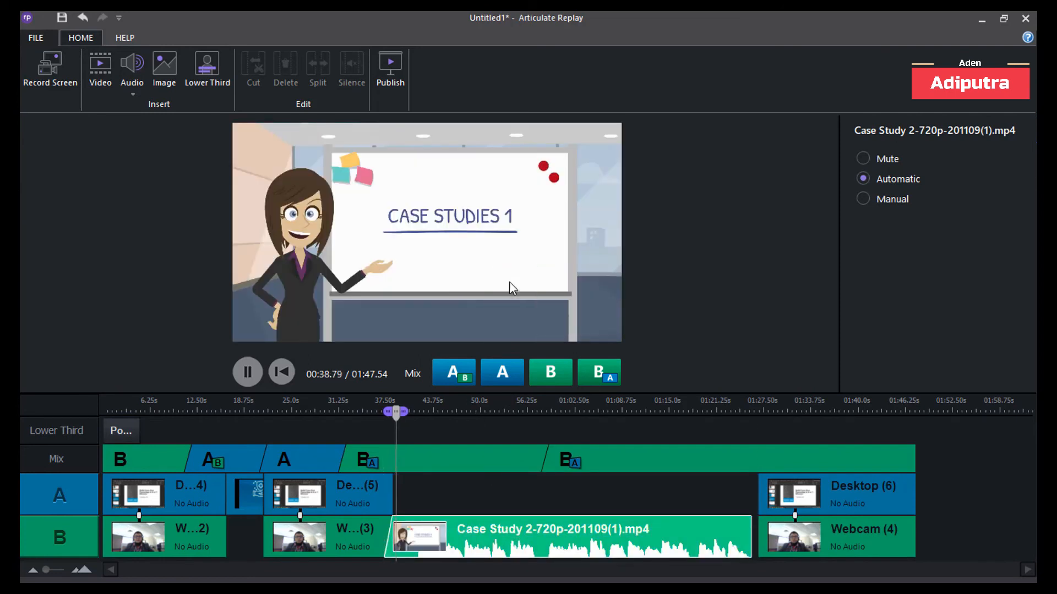
# Stop playback and publish the project as a video file titled Powerapps in the My Articulate Projects folder
pyautogui.click(245, 384)
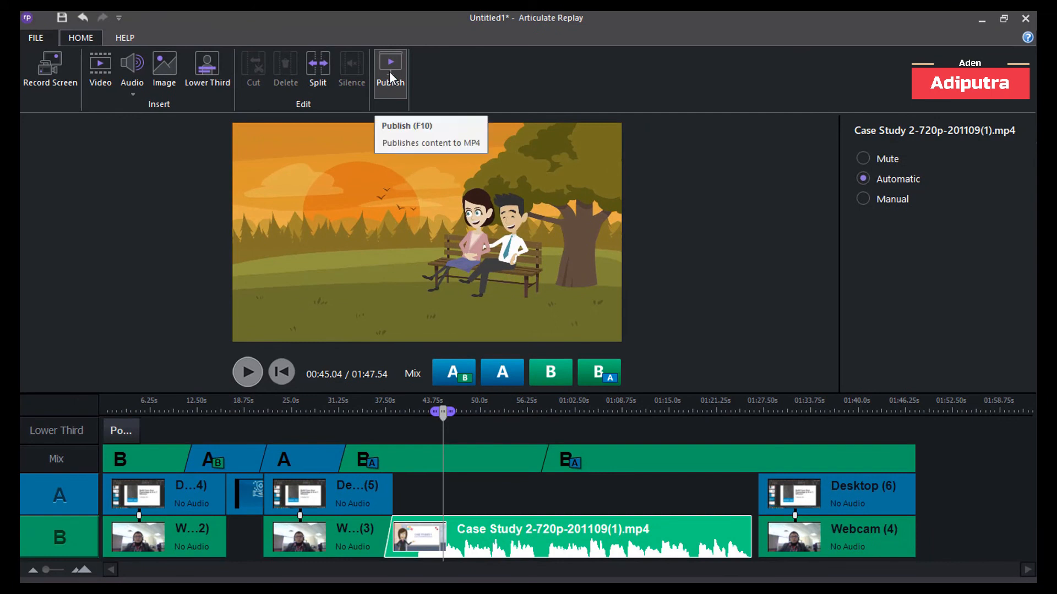
pyautogui.click(389, 77)
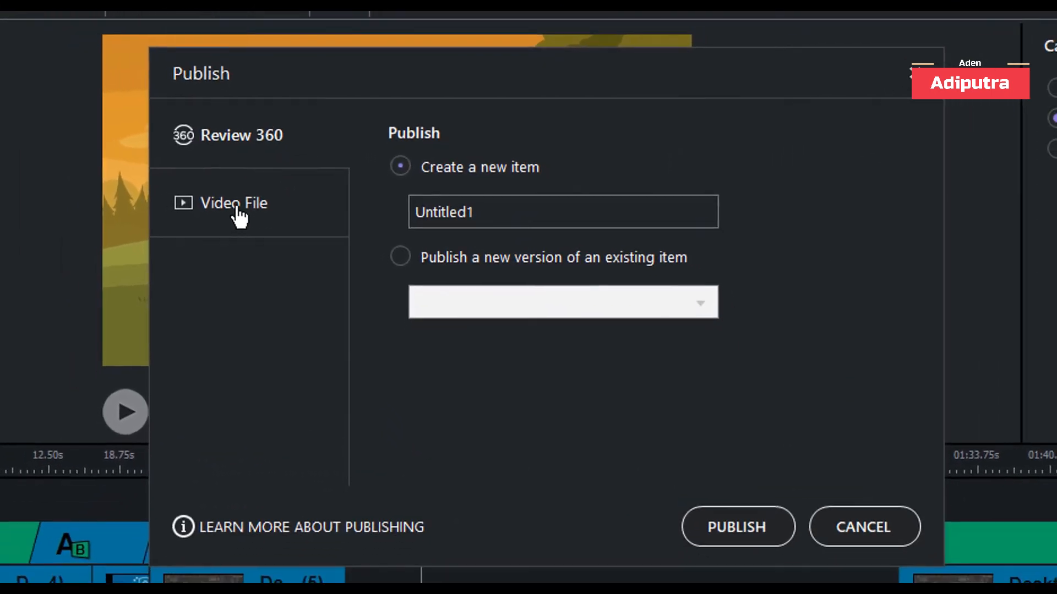
pyautogui.click(238, 213)
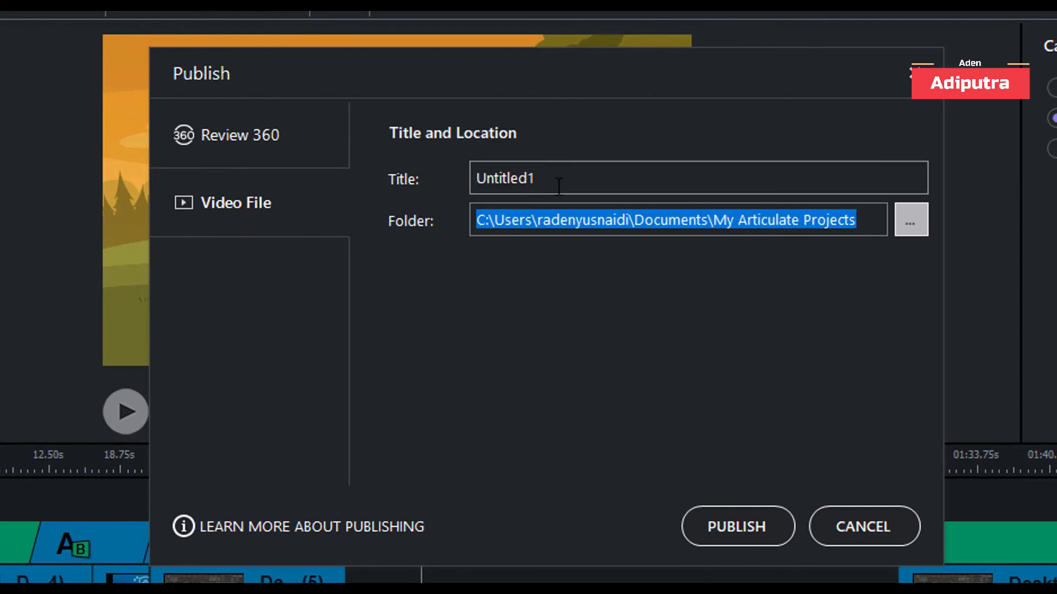
pyautogui.moveTo(538, 177); pyautogui.dragTo(339, 189)
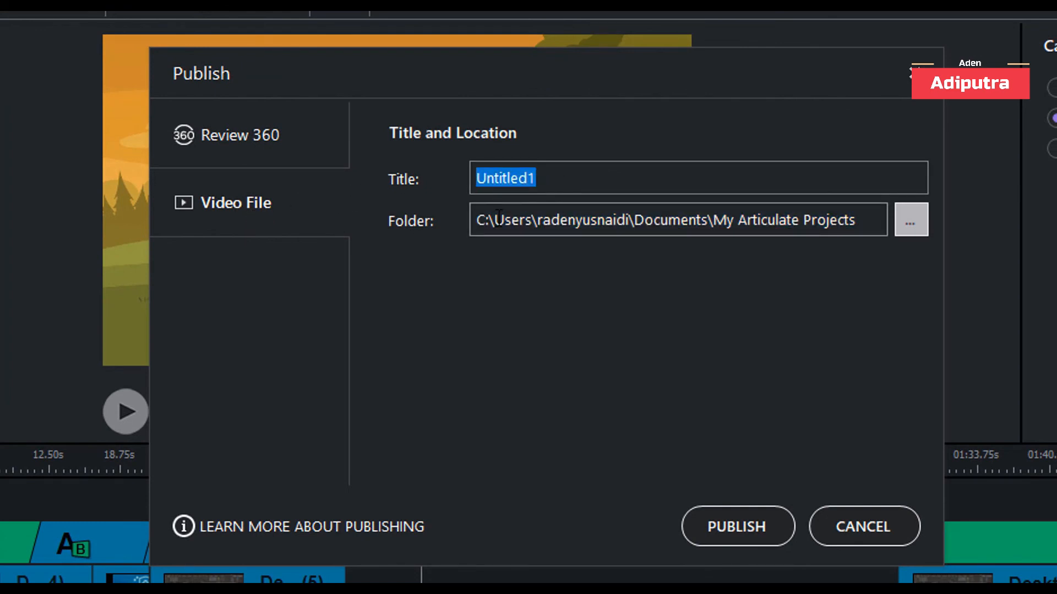
pyautogui.write('Power')
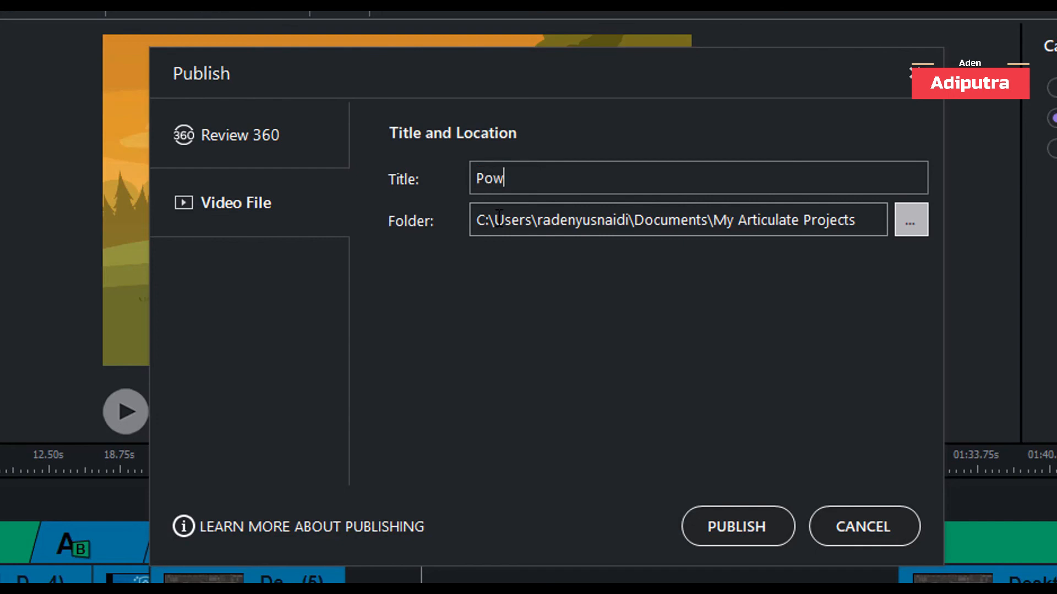
pyautogui.write('apps')
pyautogui.click(762, 520)
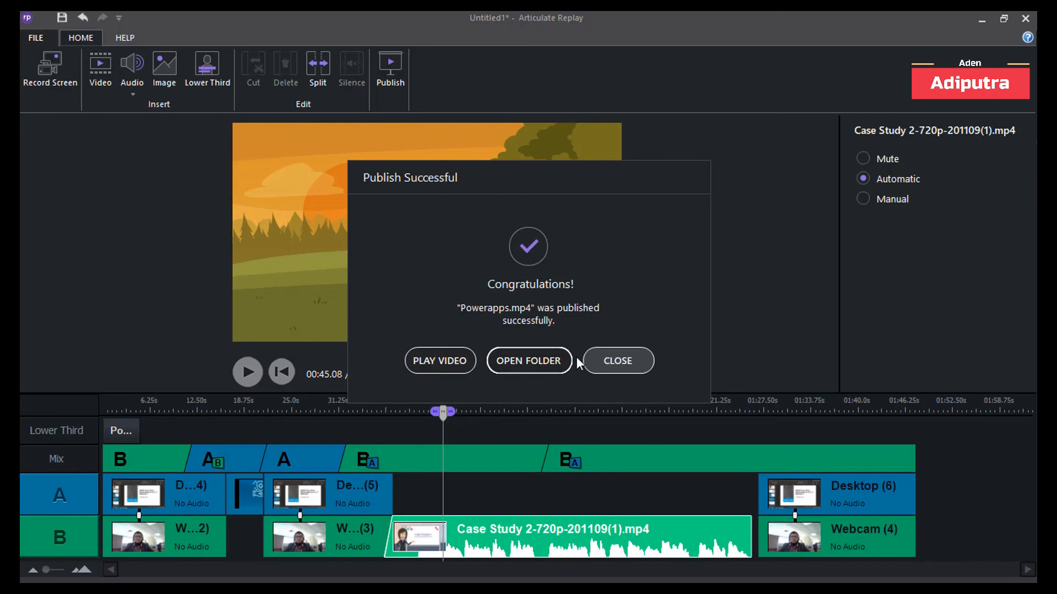
# Open the folder containing the published video and select the Powerapps file
pyautogui.click(508, 361)
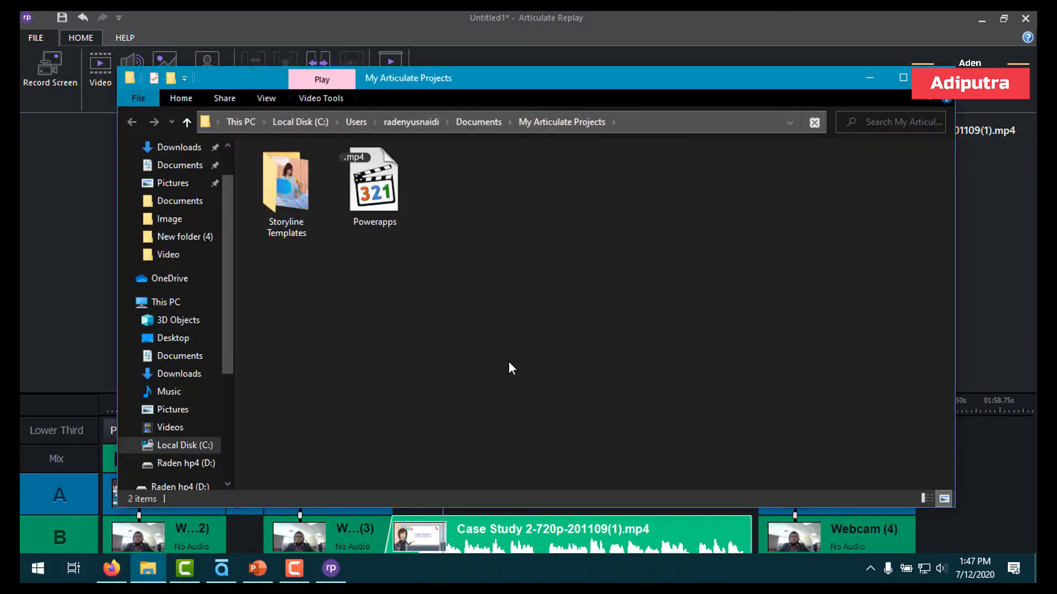
pyautogui.click(381, 208)
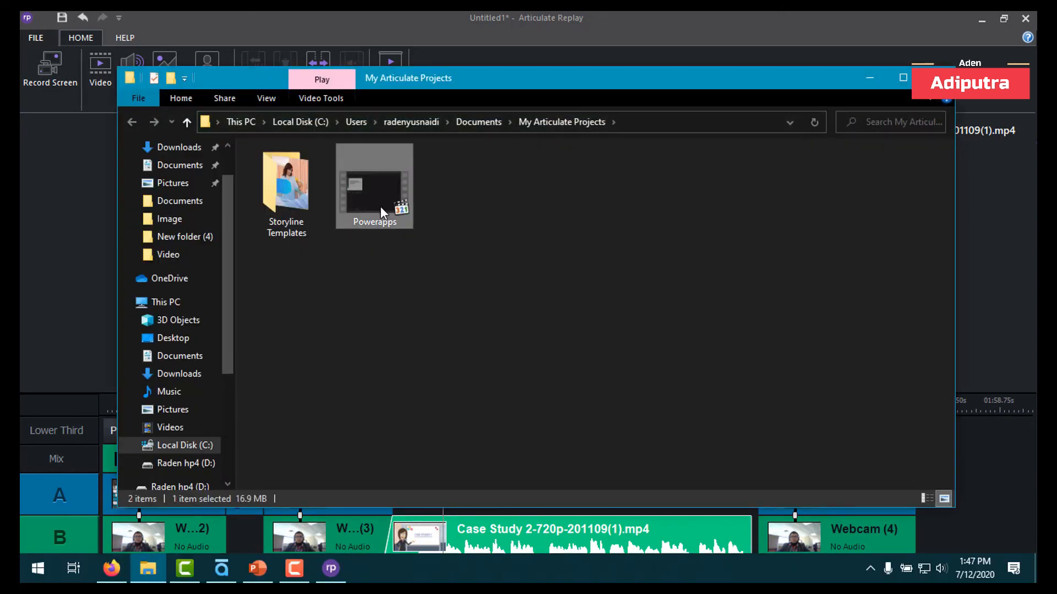